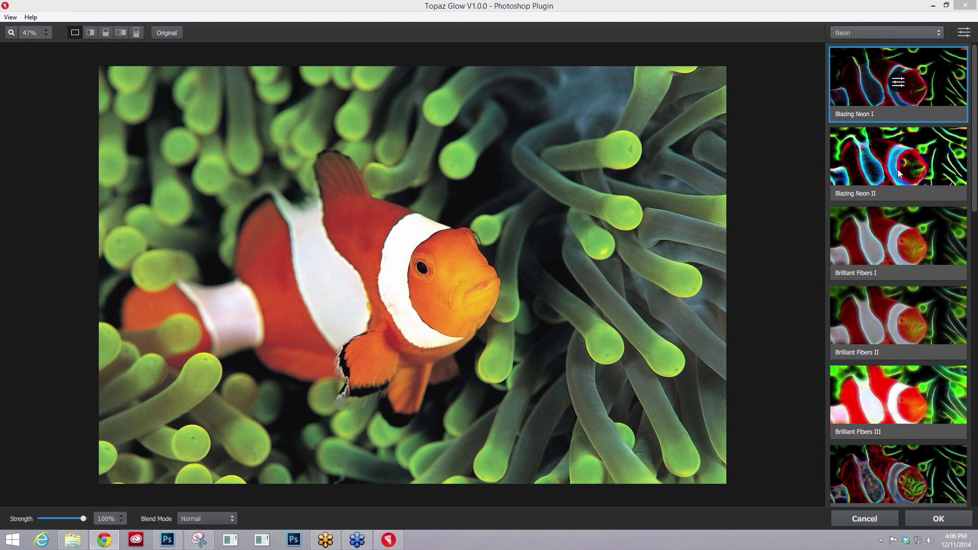
# Step: Try Brilliant Fibers III at about 79% strength, then switch to Brilliant Fibers I at about 83%
pyautogui.click(898, 397)
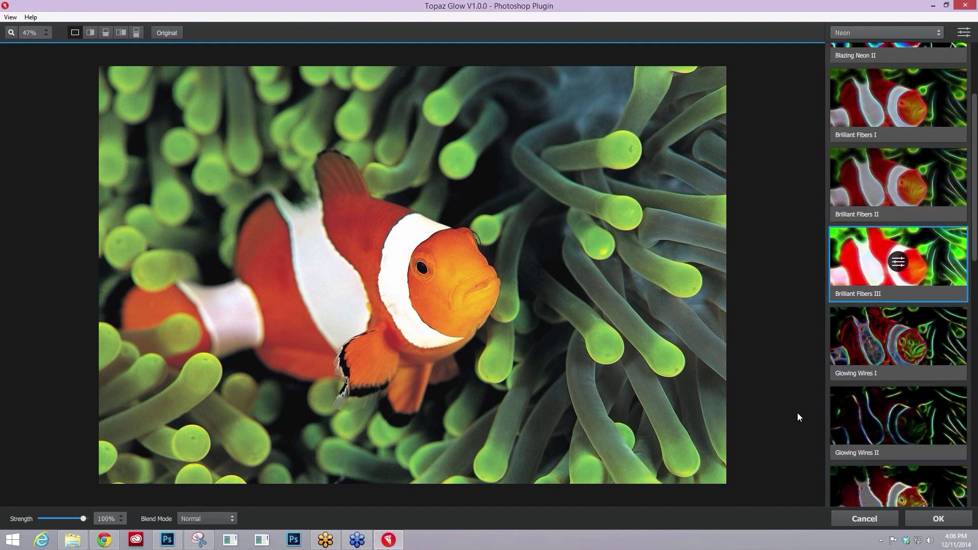
pyautogui.moveTo(83, 518)
pyautogui.mouseDown()
pyautogui.moveTo(64, 520)
pyautogui.moveTo(85, 518)
pyautogui.mouseUp()
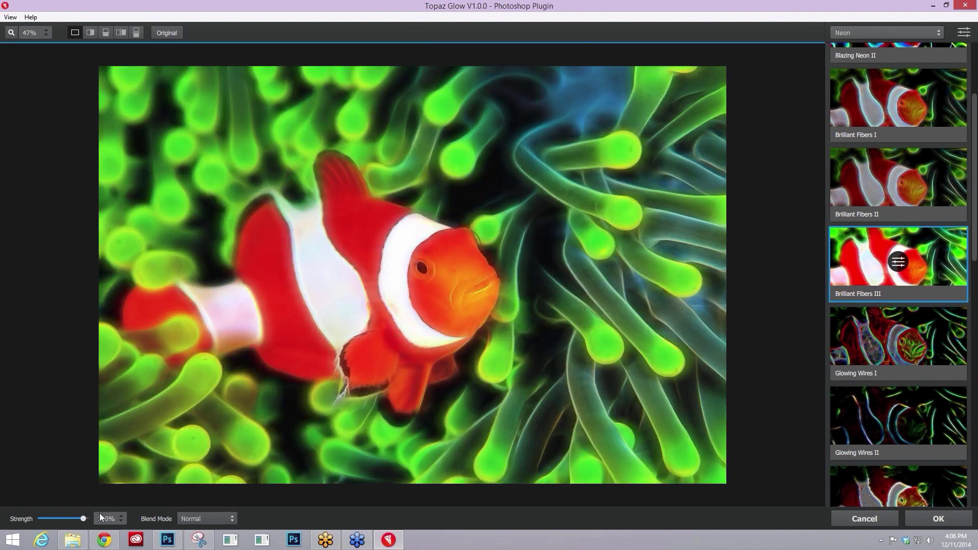
pyautogui.scroll(2, 930, 207)
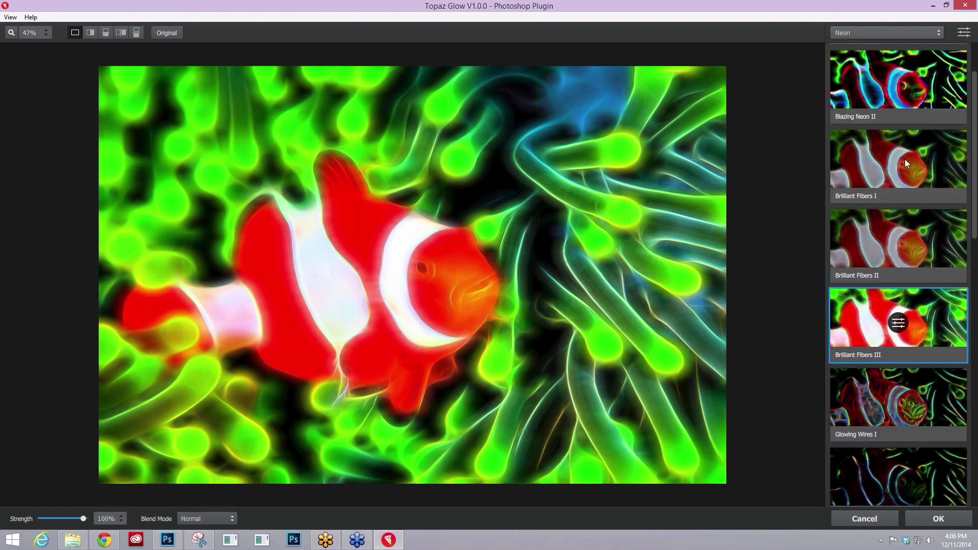
pyautogui.click(905, 163)
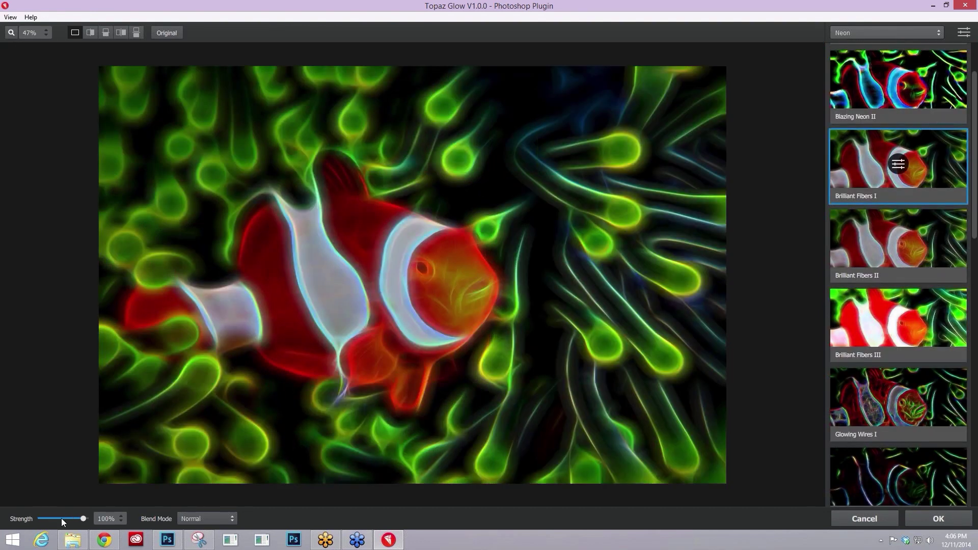
pyautogui.moveTo(83, 518); pyautogui.dragTo(111, 518)
pyautogui.click(234, 521)
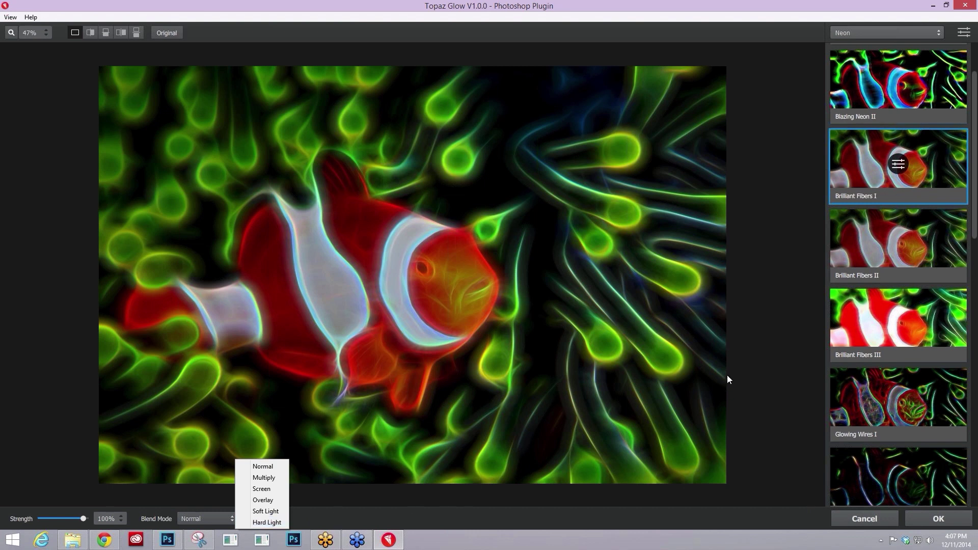
pyautogui.click(775, 330)
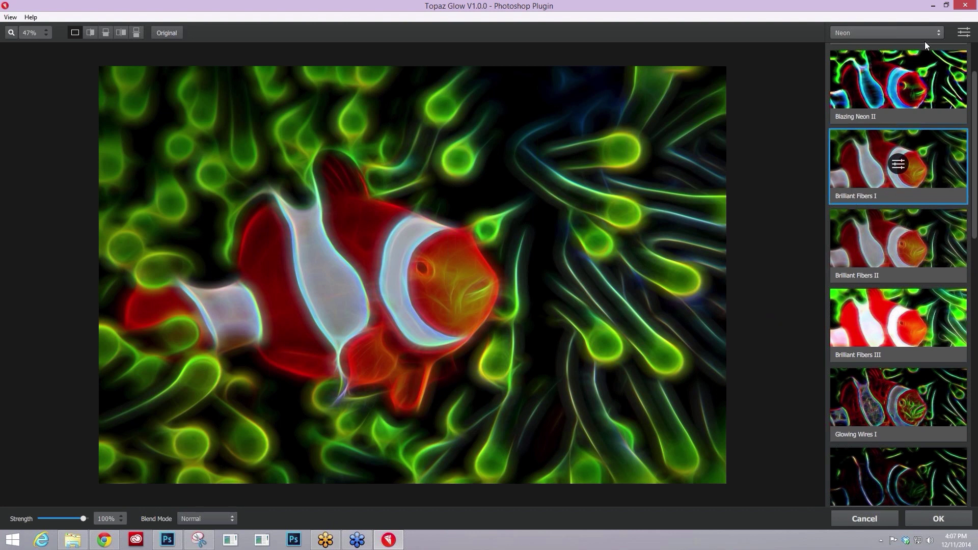
# Step: Switch to the Graphic preset category and apply Brilliant on Black III
pyautogui.click(937, 31)
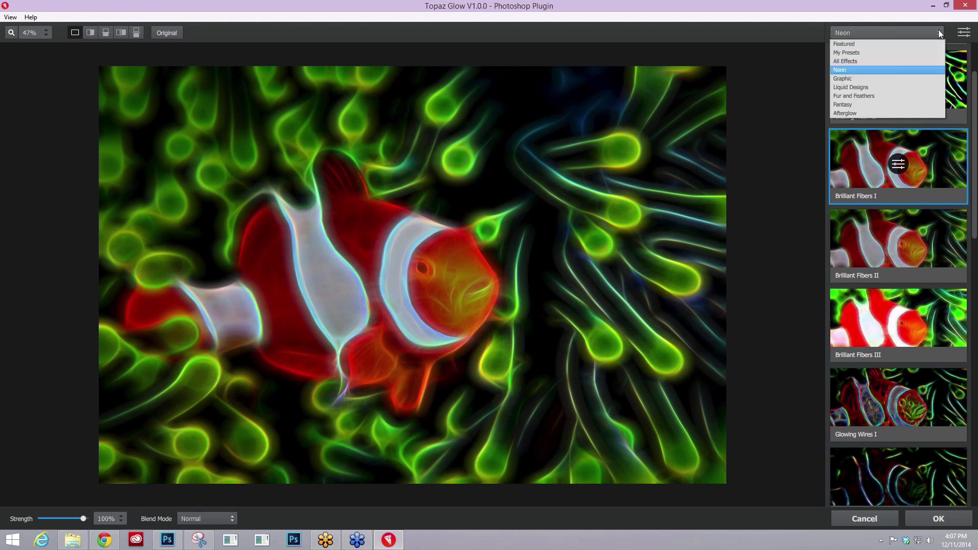
pyautogui.click(860, 79)
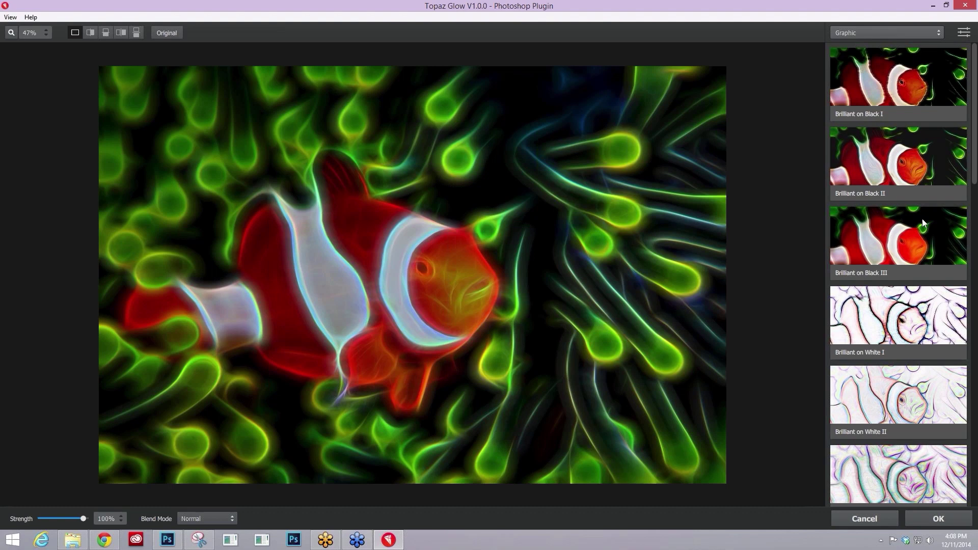
pyautogui.click(917, 236)
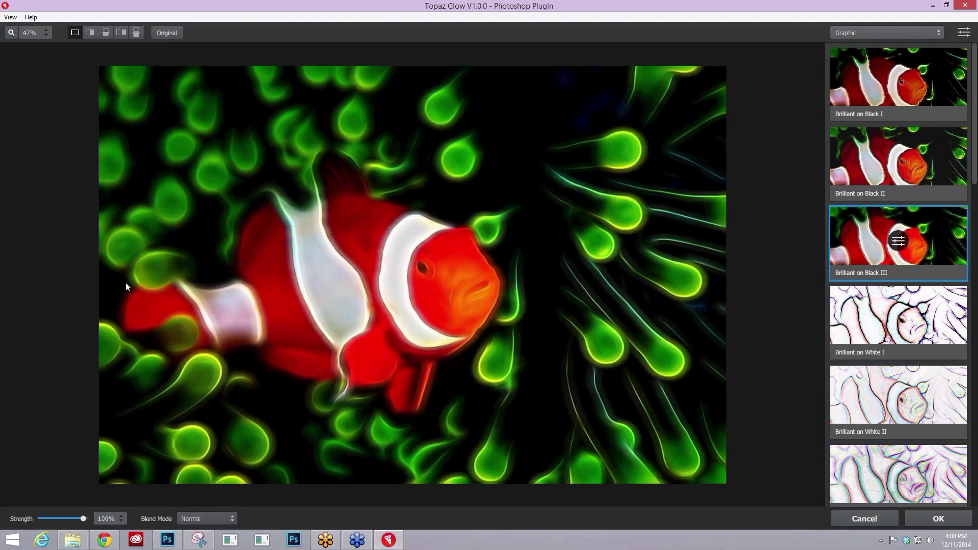
# Step: Toggle repeatedly between the original photo and the Brilliant on Black III preview to compare
pyautogui.click(359, 287)
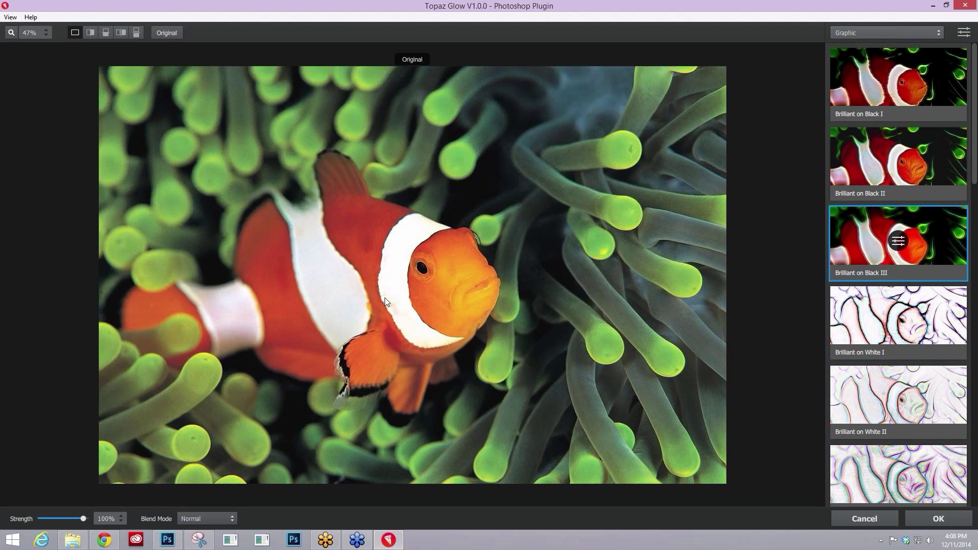
pyautogui.click(385, 290)
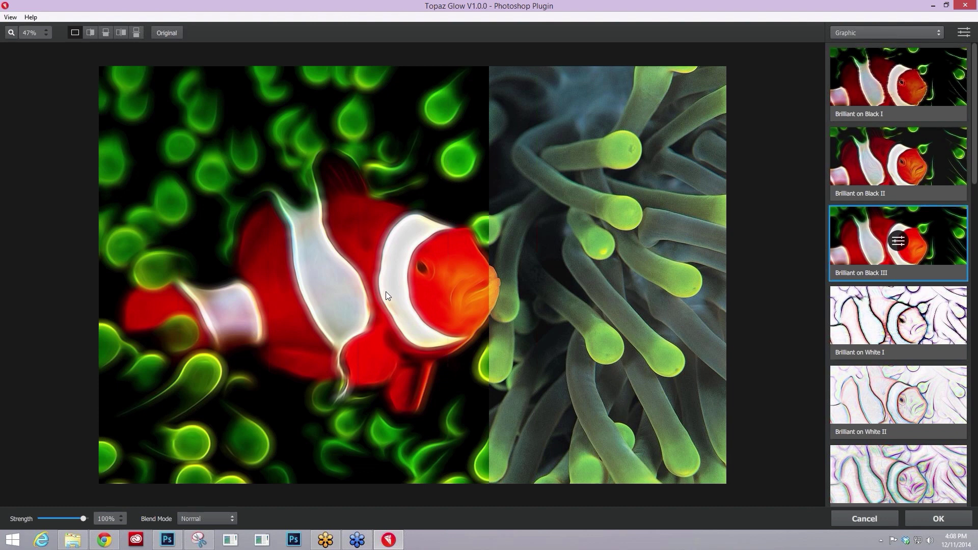
pyautogui.click(386, 291)
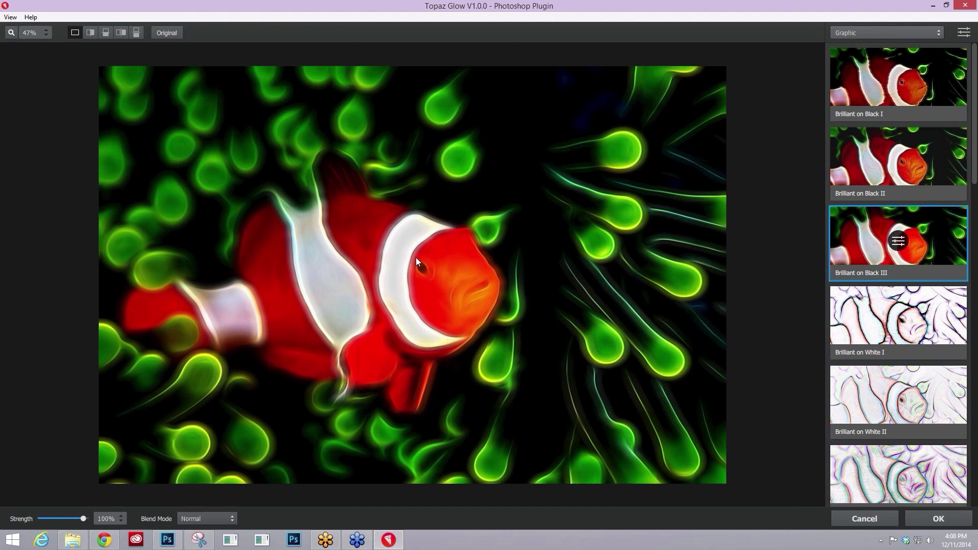
pyautogui.click(457, 273)
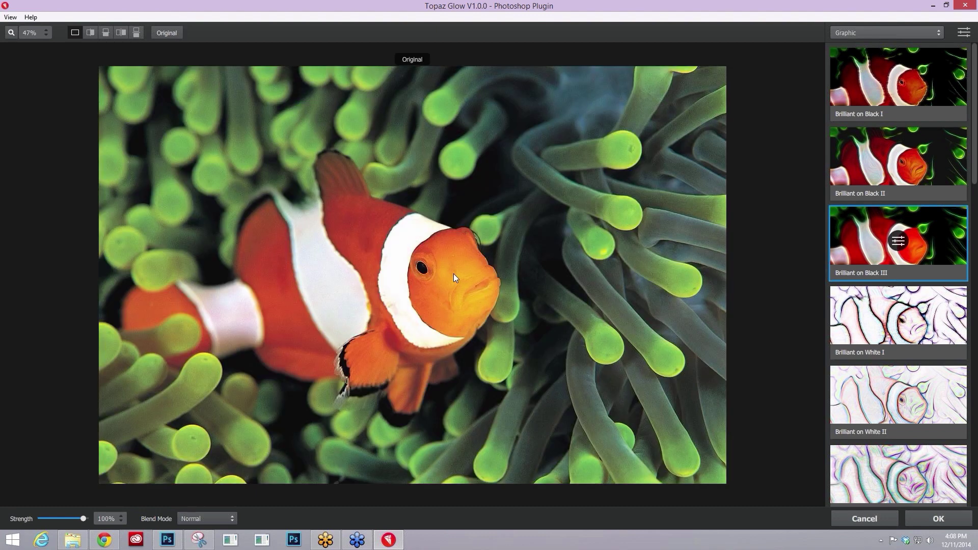
pyautogui.click(460, 282)
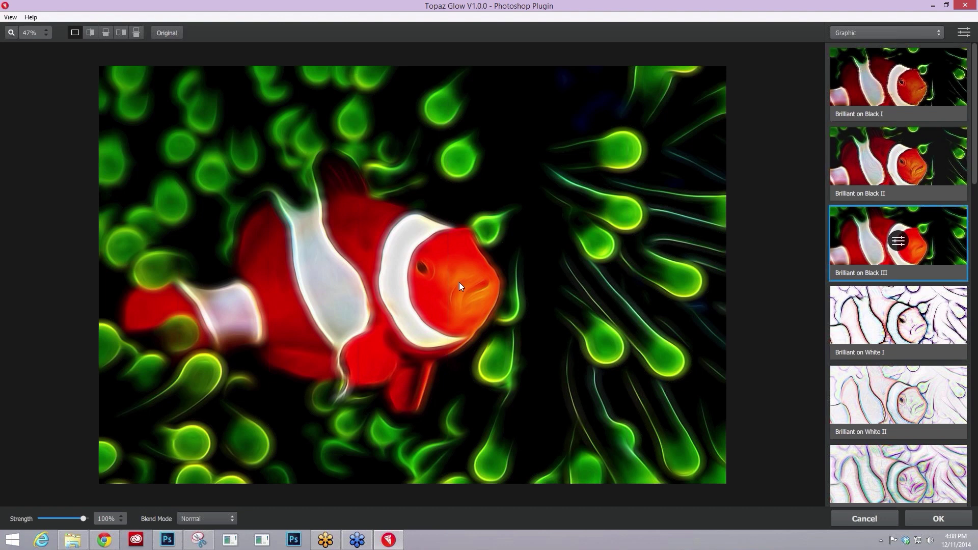
pyautogui.click(362, 365)
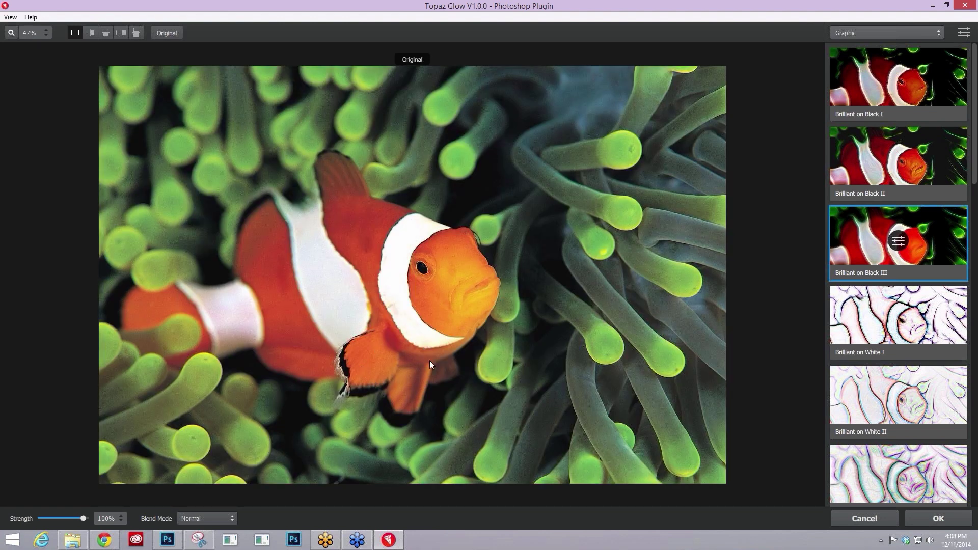
pyautogui.click(438, 295)
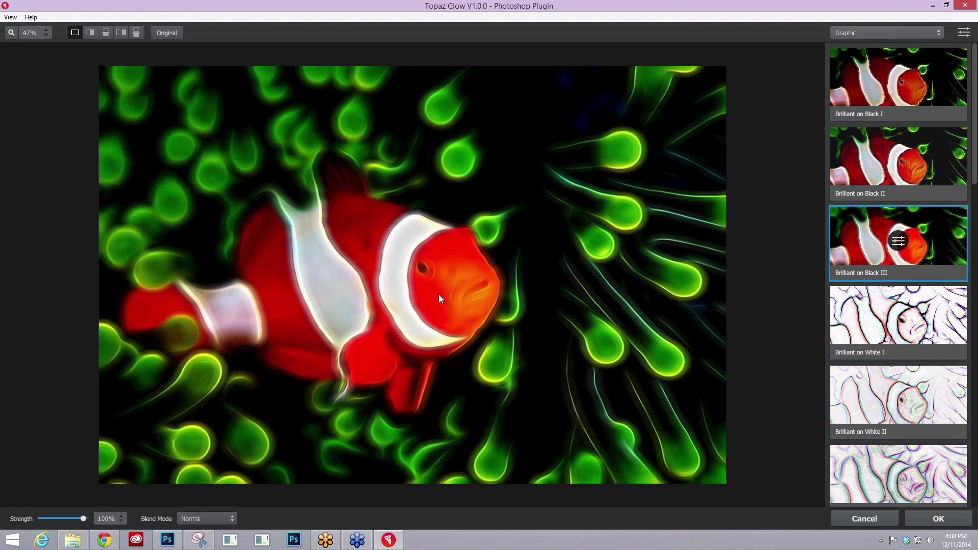
pyautogui.click(439, 294)
# Step: Try the Multiply, Overlay and Soft Light blend modes, settling on Hard Light
pyautogui.click(232, 521)
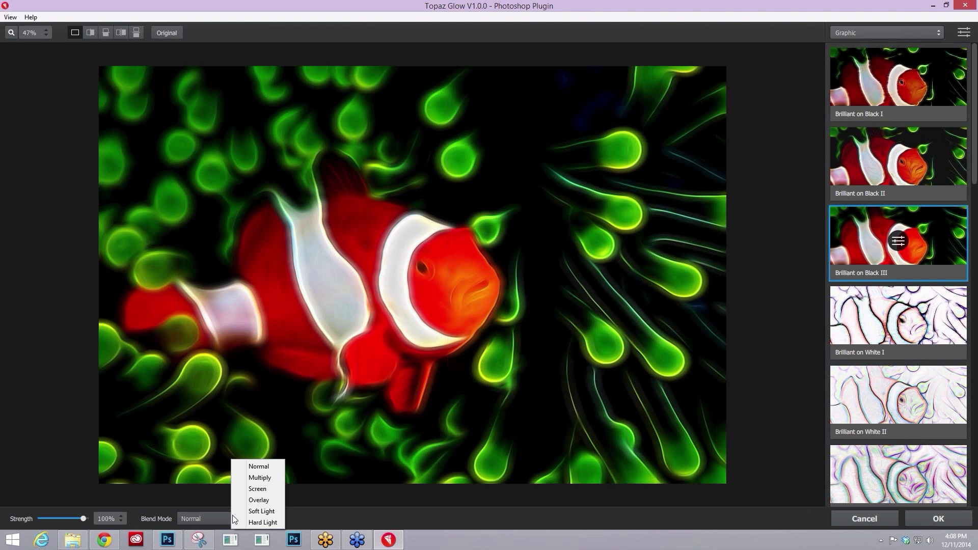
pyautogui.click(256, 479)
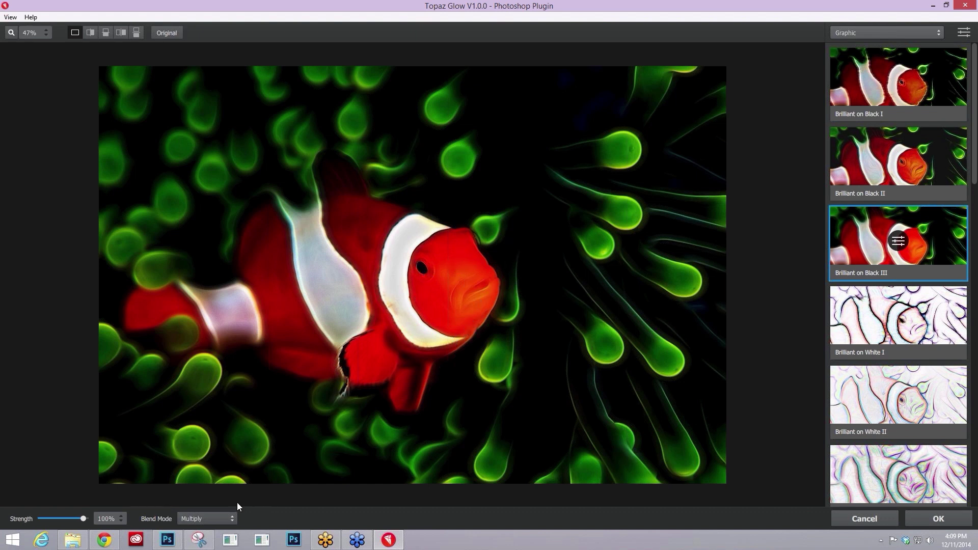
pyautogui.click(231, 519)
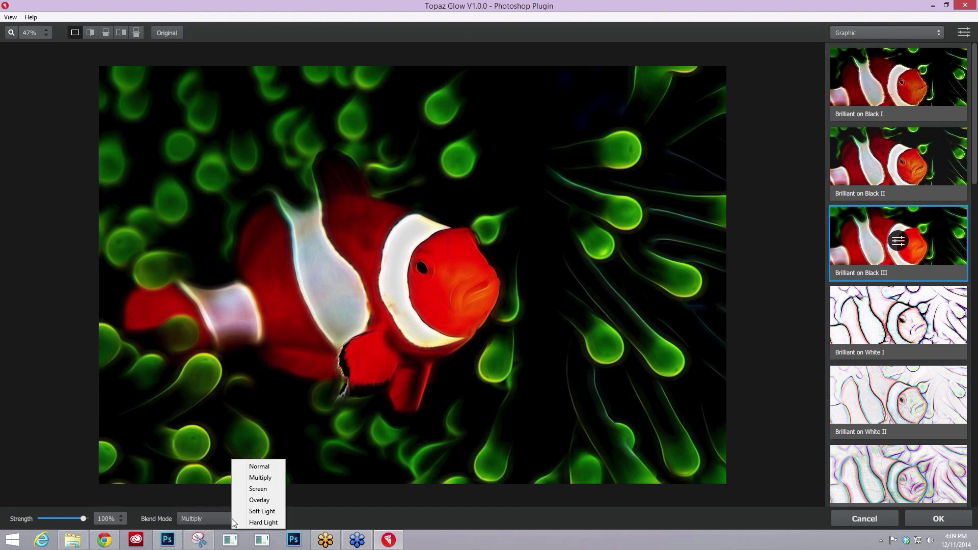
pyautogui.click(250, 500)
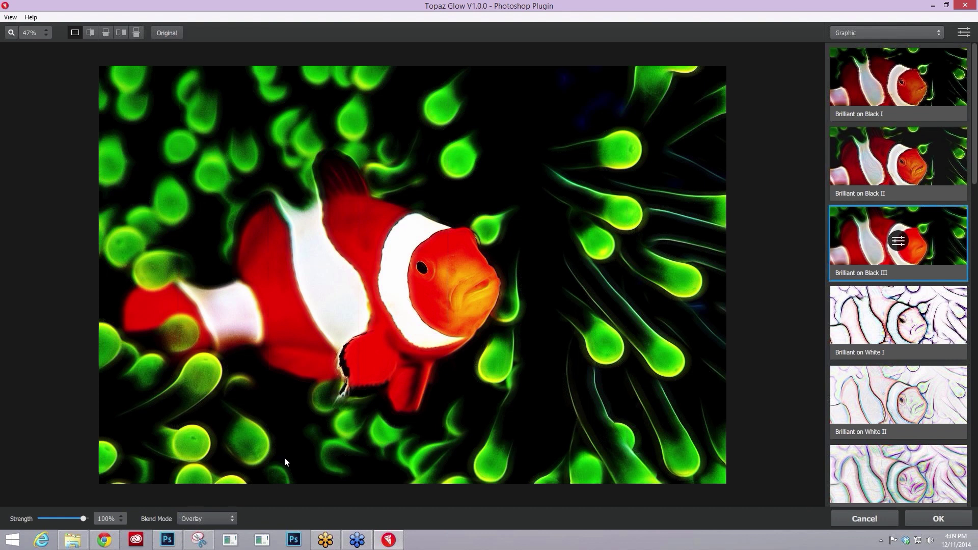
pyautogui.click(234, 518)
pyautogui.click(255, 511)
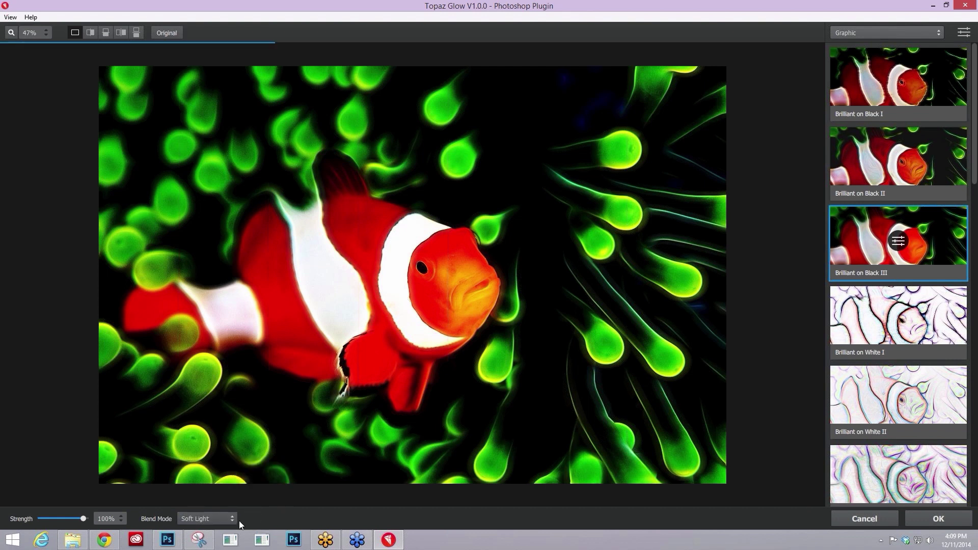
pyautogui.scroll(-1, 228, 518)
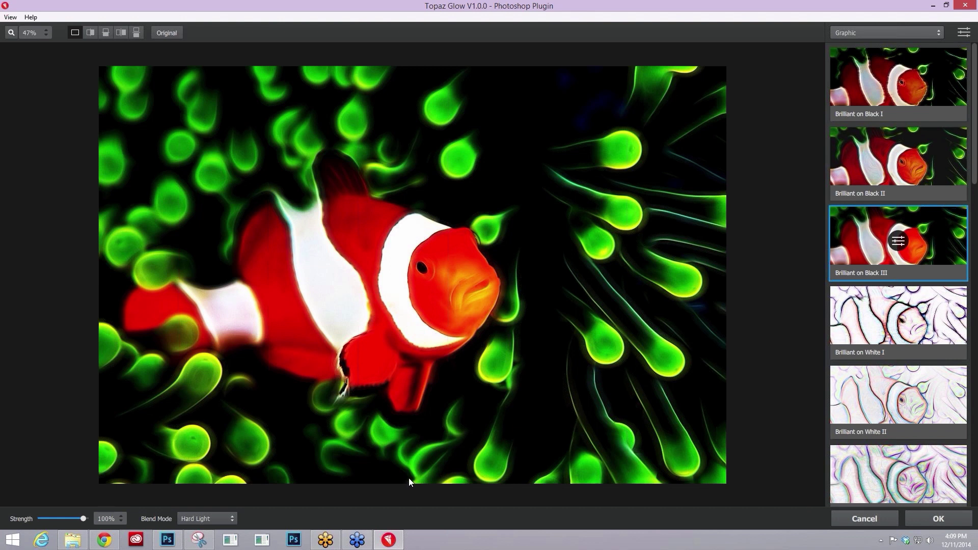
pyautogui.click(230, 520)
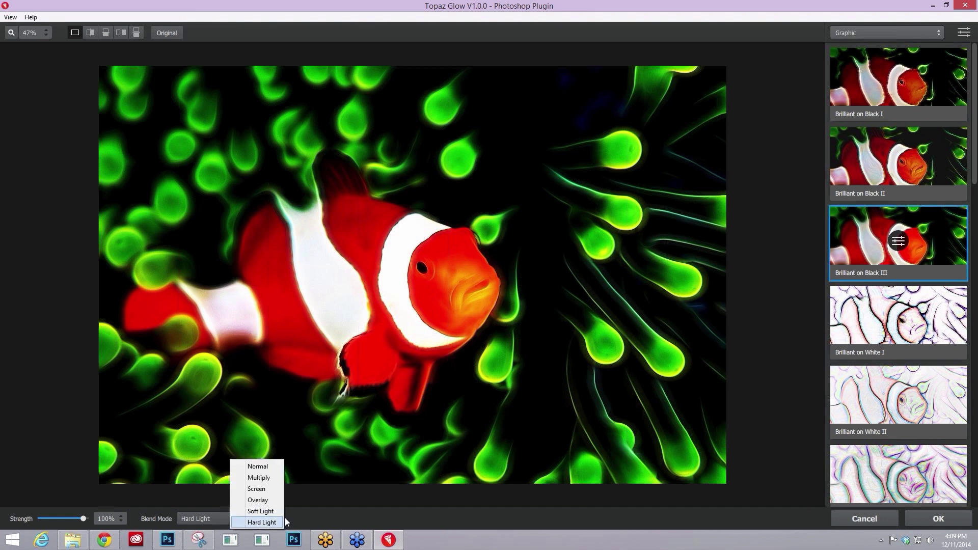
pyautogui.click(293, 517)
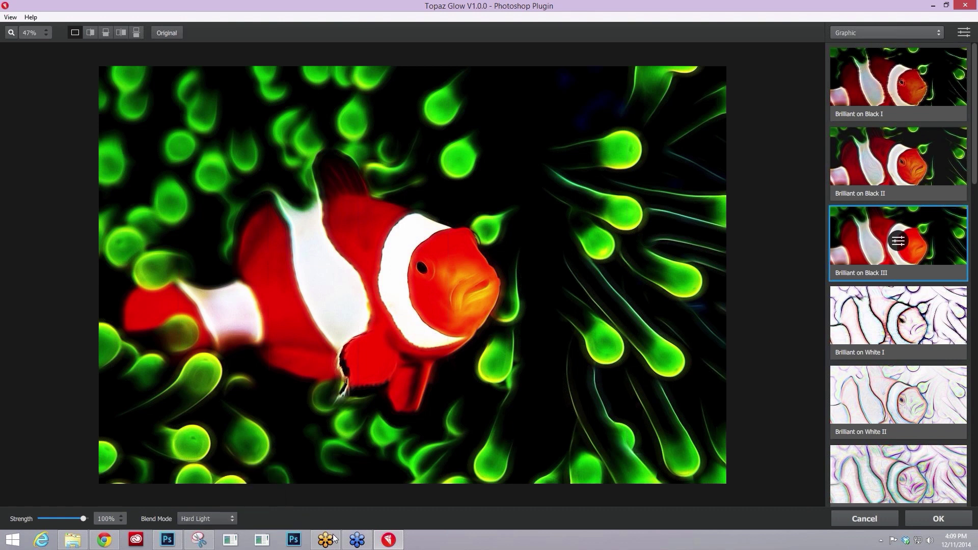
# Step: Switch to the Neon presets and apply Glowing Wires II
pyautogui.click(880, 33)
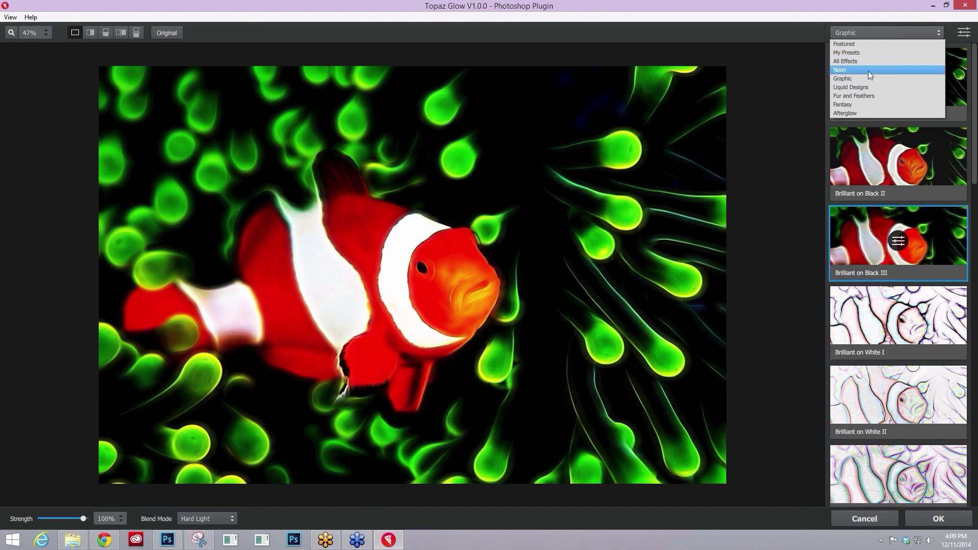
pyautogui.click(868, 71)
pyautogui.scroll(-3, 921, 281)
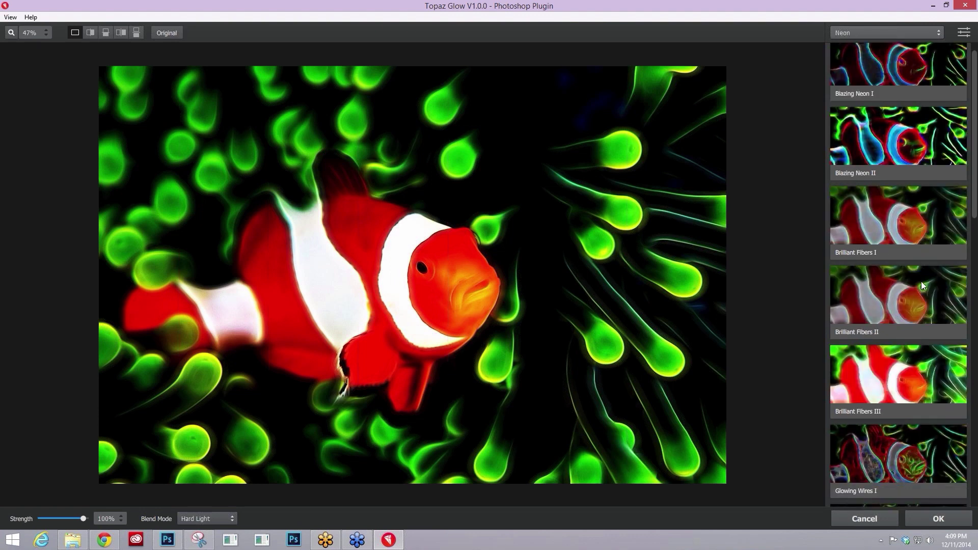
pyautogui.scroll(-3, 921, 281)
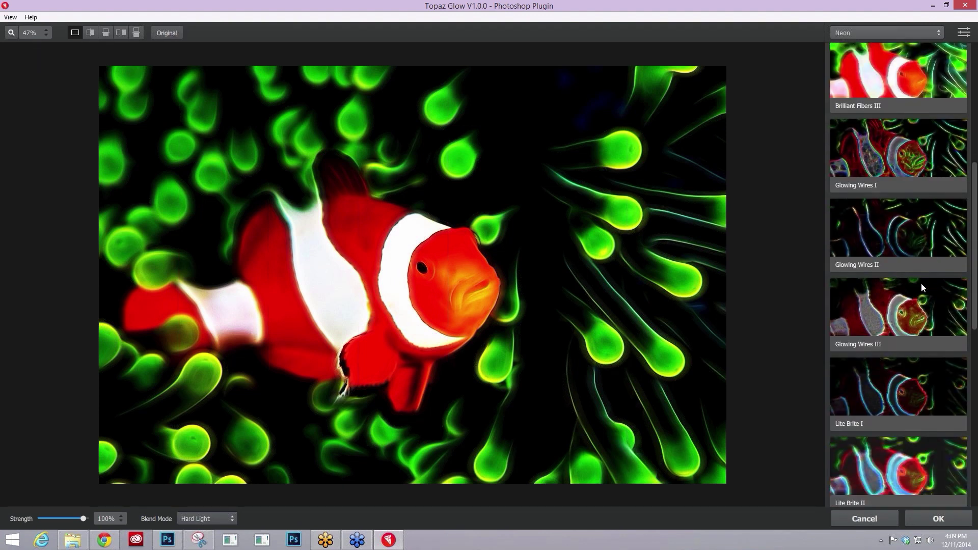
pyautogui.click(898, 176)
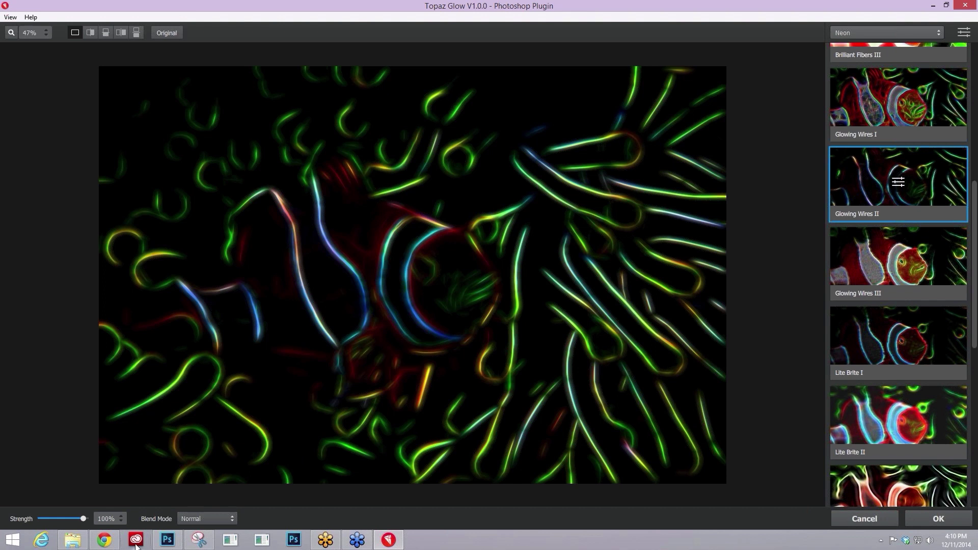
# Step: Lower the Glowing Wires II strength to reveal the original, then restore it to 100%
pyautogui.moveTo(84, 519); pyautogui.dragTo(83, 519)
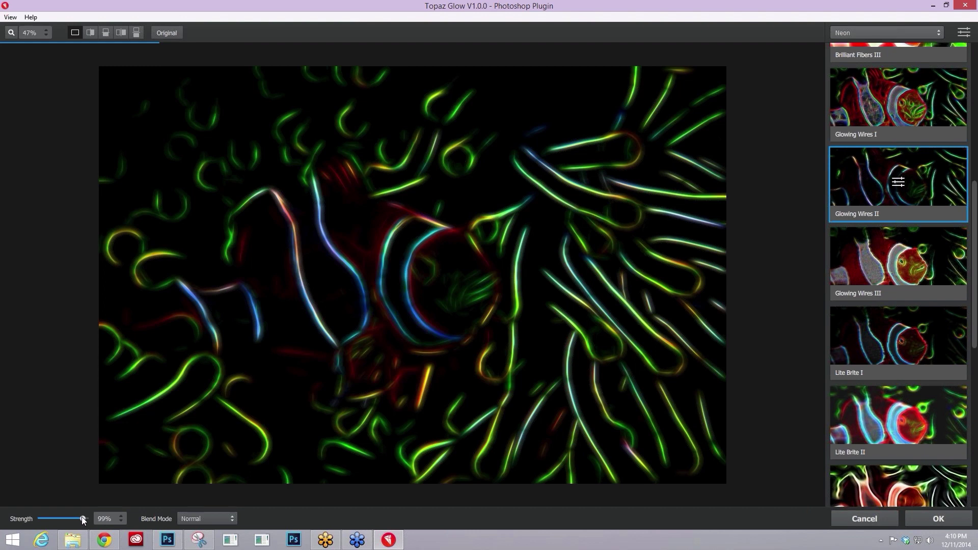
pyautogui.moveTo(83, 519); pyautogui.dragTo(70, 519)
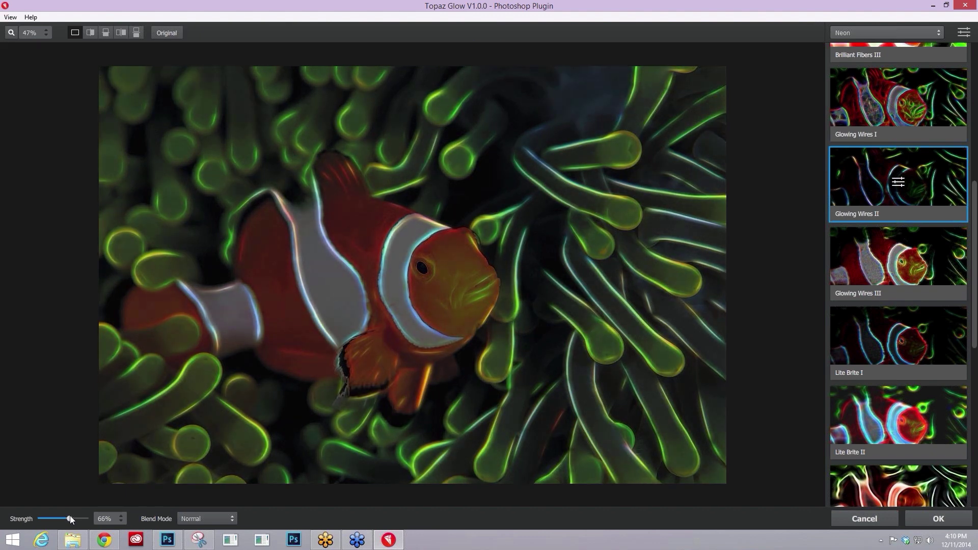
pyautogui.moveTo(70, 519); pyautogui.dragTo(89, 515)
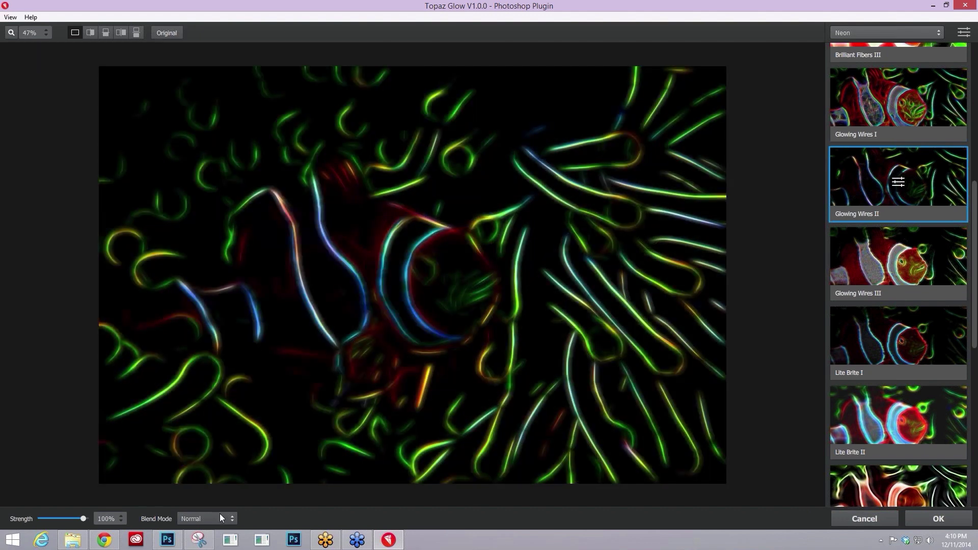
pyautogui.click(220, 518)
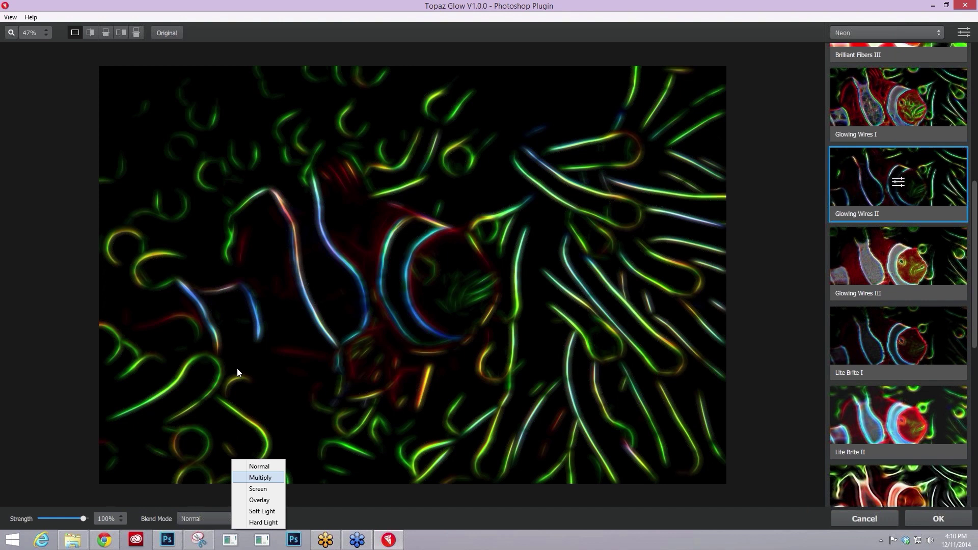
# Step: Blend Glowing Wires II in Screen mode and compare it against the original photo
pyautogui.press('Up')
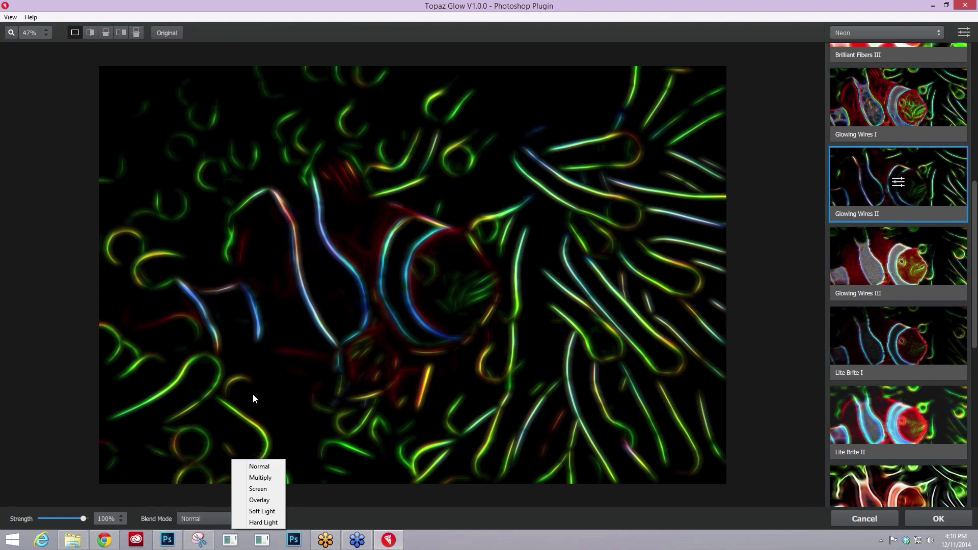
pyautogui.click(262, 490)
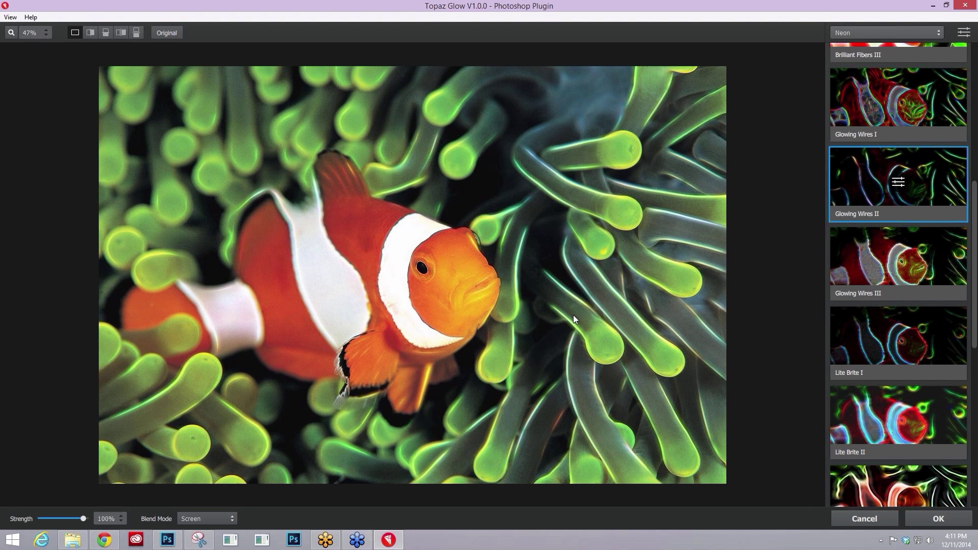
pyautogui.click(573, 315)
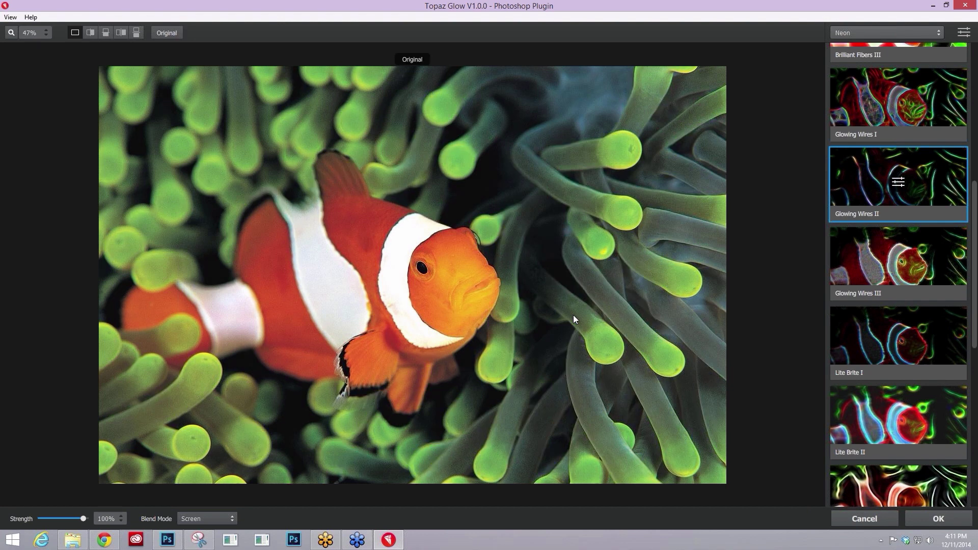
pyautogui.click(574, 319)
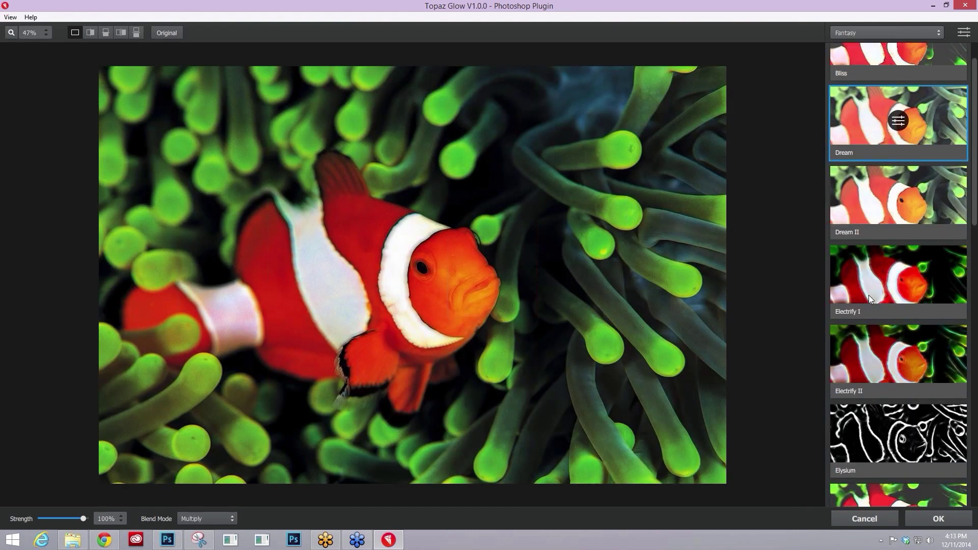
# Step: Apply the Elysium preset, blend it in Screen mode, and compare with the original
pyautogui.scroll(-3, 869, 294)
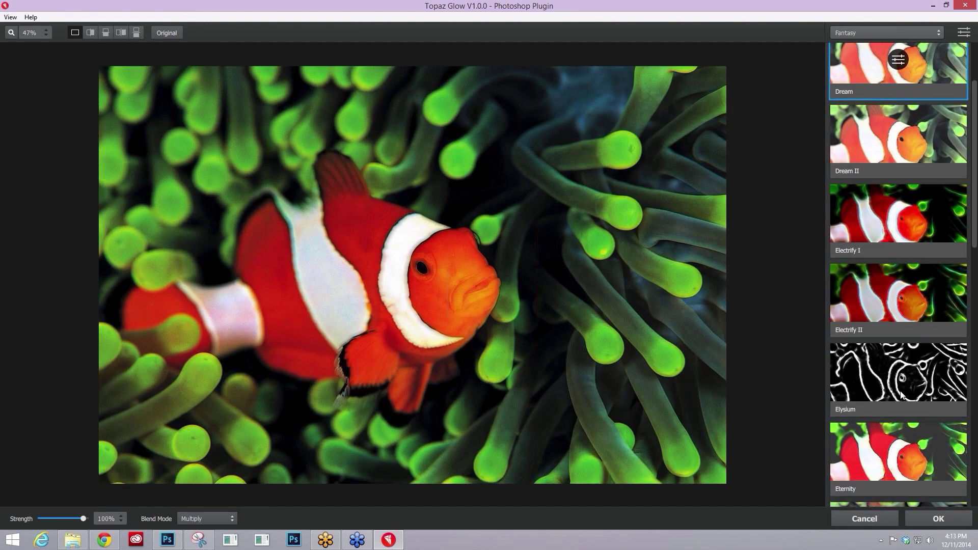
pyautogui.click(891, 383)
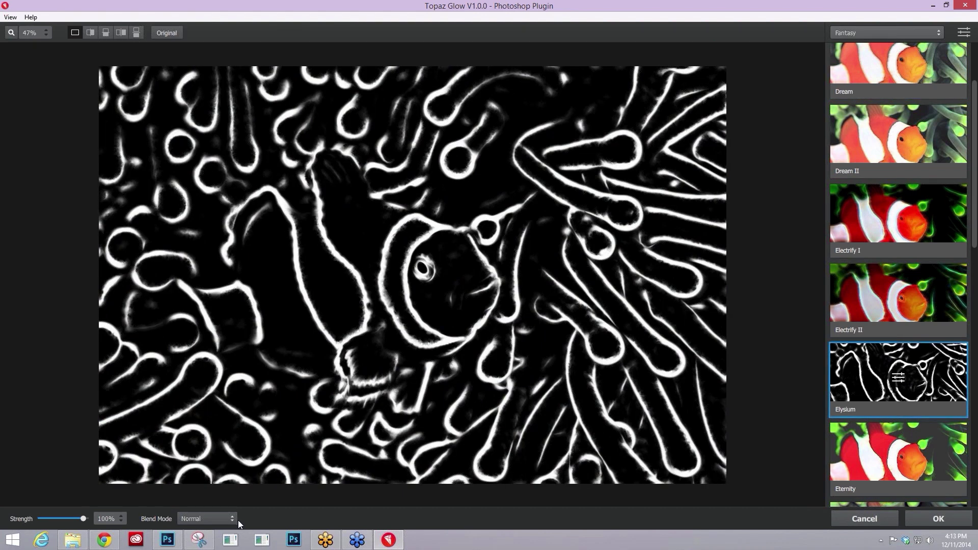
pyautogui.click(232, 519)
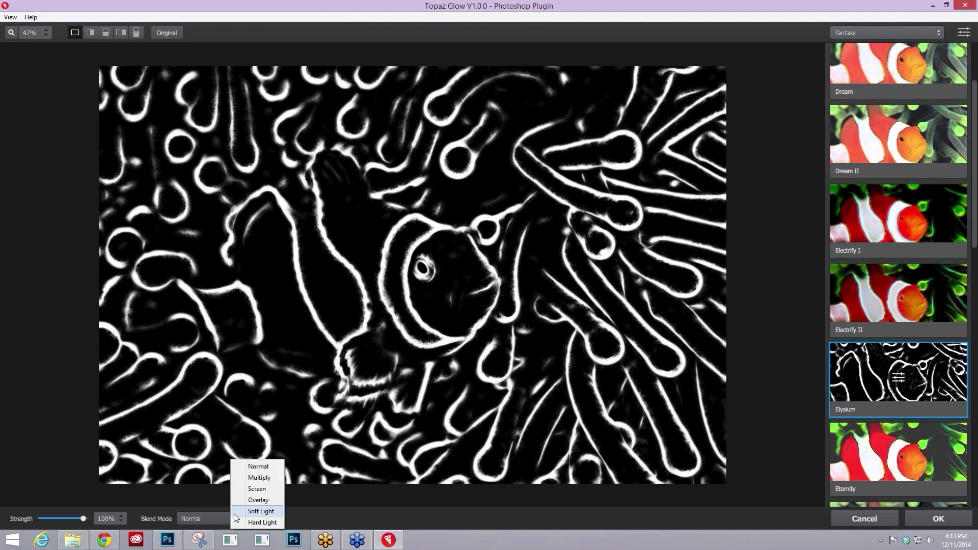
pyautogui.click(260, 489)
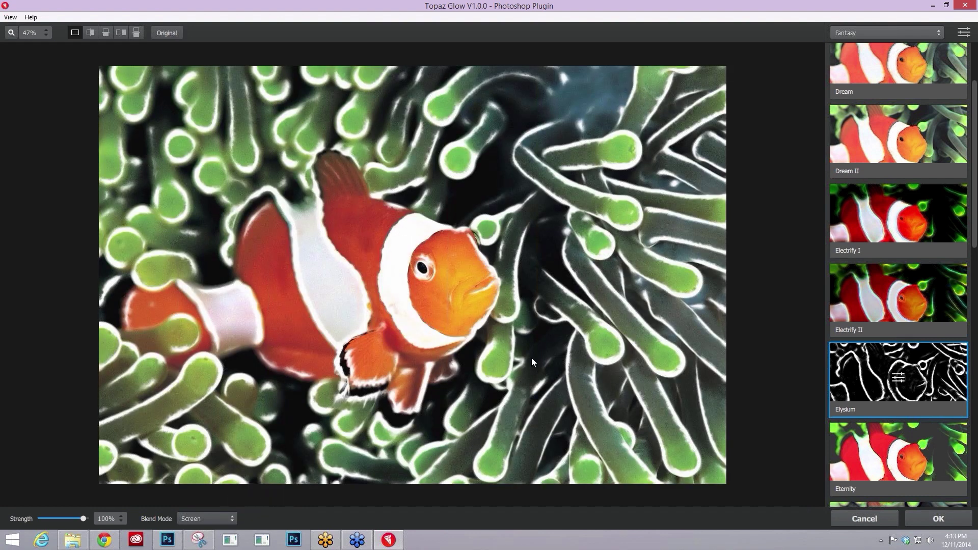
pyautogui.click(659, 411)
pyautogui.scroll(-2, 861, 363)
pyautogui.scroll(-4, 860, 362)
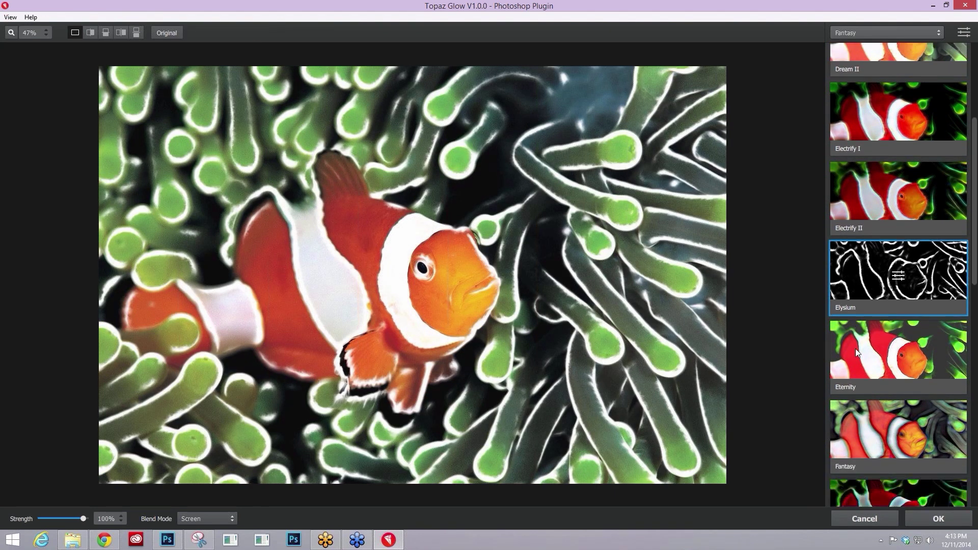
pyautogui.scroll(-4, 858, 352)
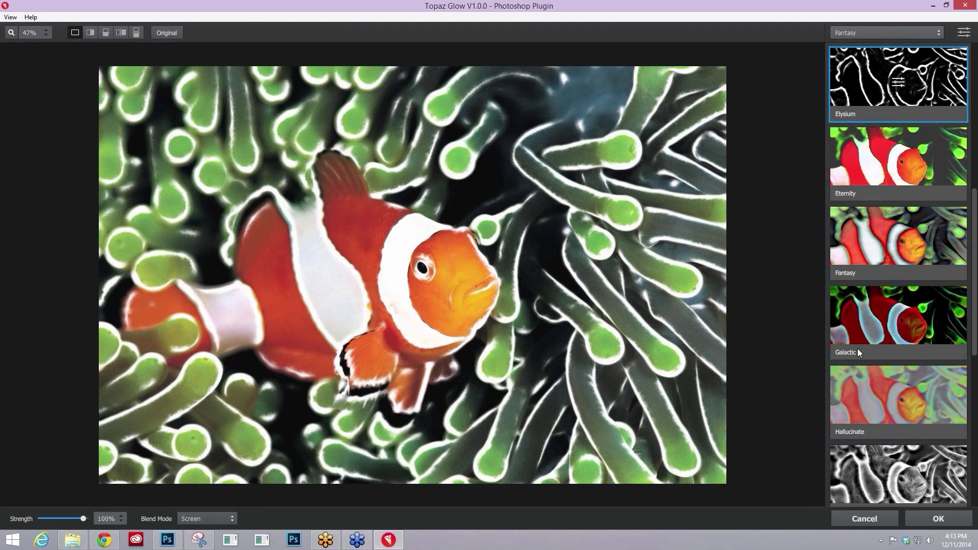
pyautogui.scroll(-3, 857, 350)
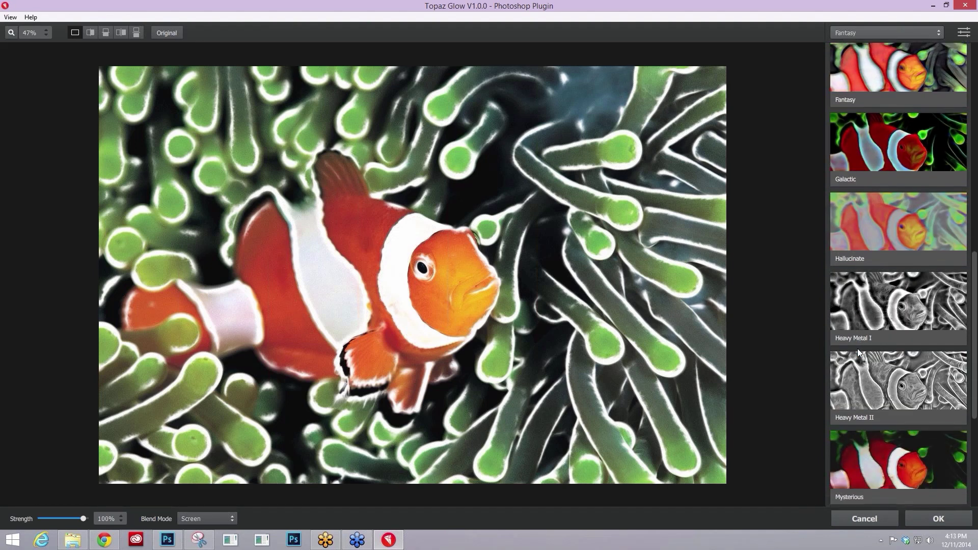
# Step: Apply the Heavy Metal II preset and set its blend mode to Overlay
pyautogui.click(873, 365)
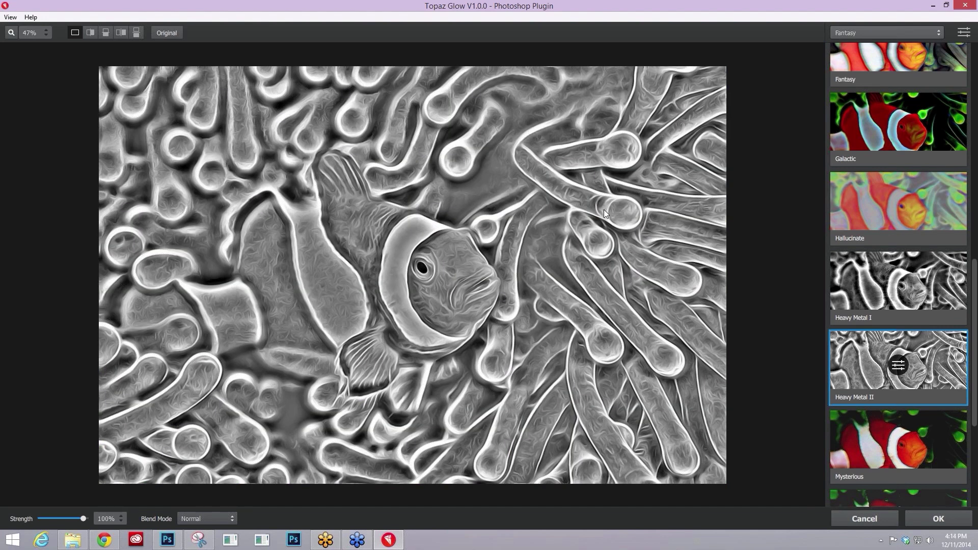
pyautogui.click(231, 519)
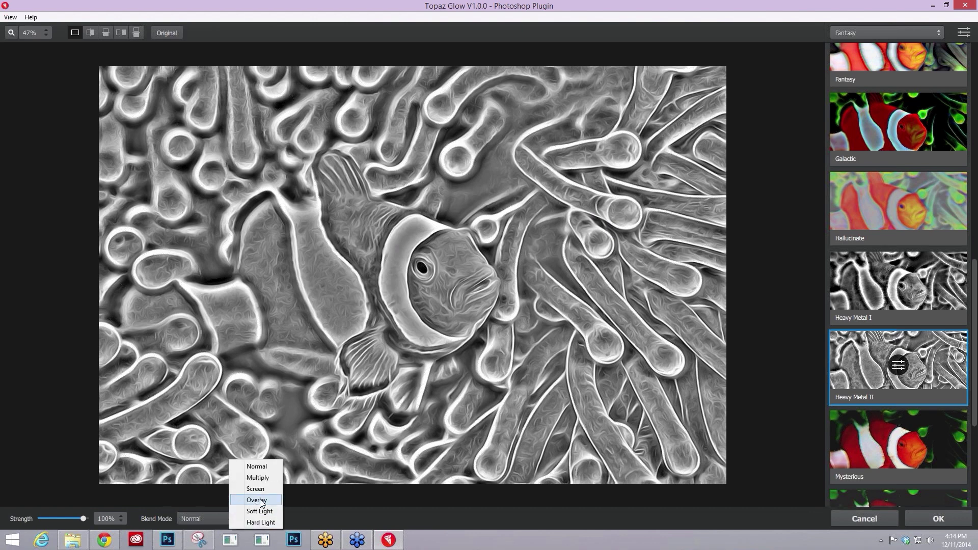
pyautogui.click(258, 501)
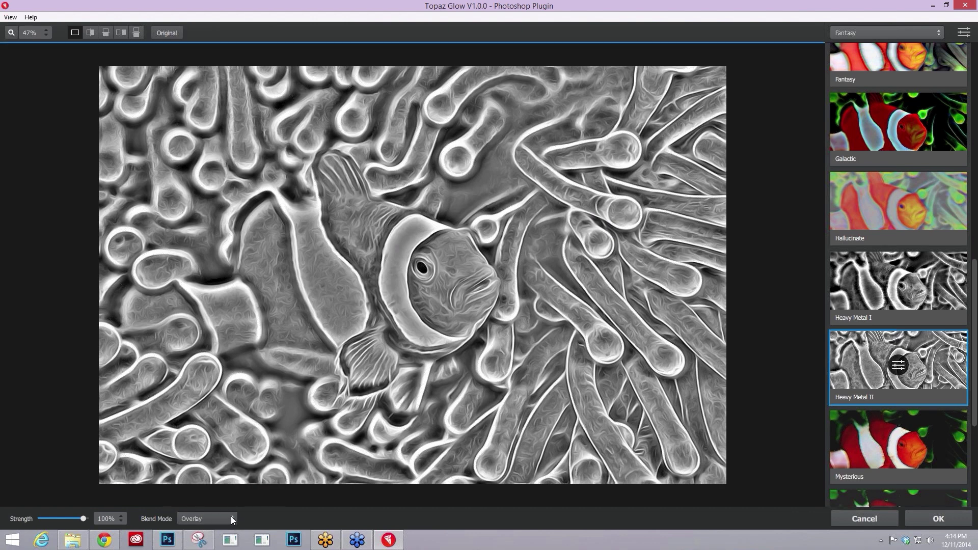